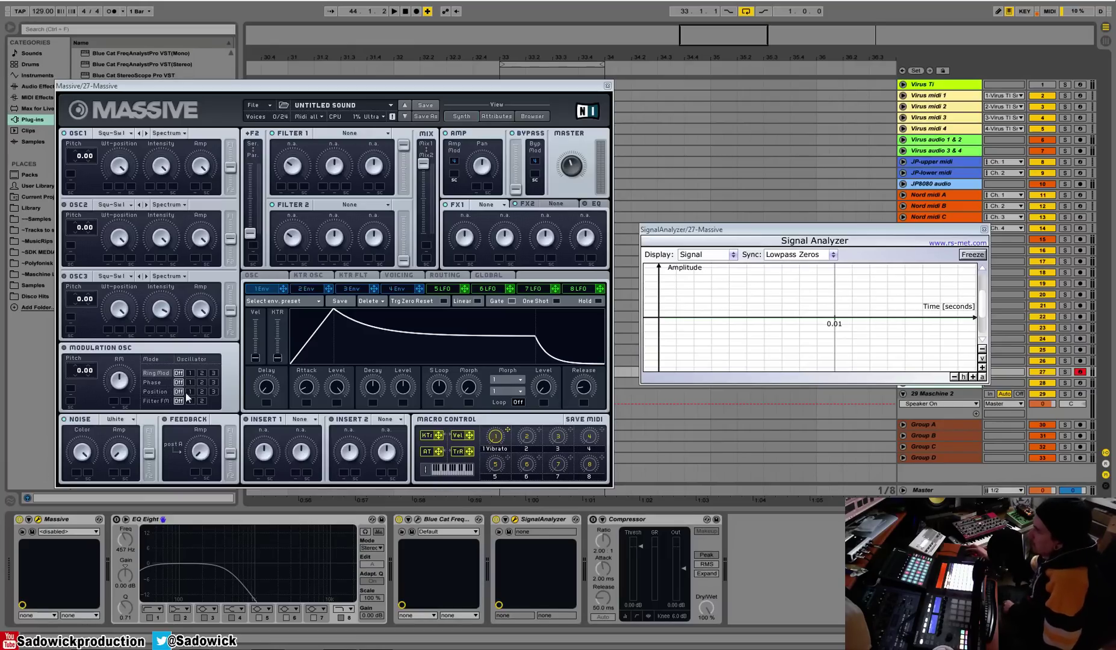
Step: Try the modulation oscillator's Phase and Filter FM modes, then return it to Ring Mod
left_click(156, 382)
left_click(155, 392)
left_click(155, 400)
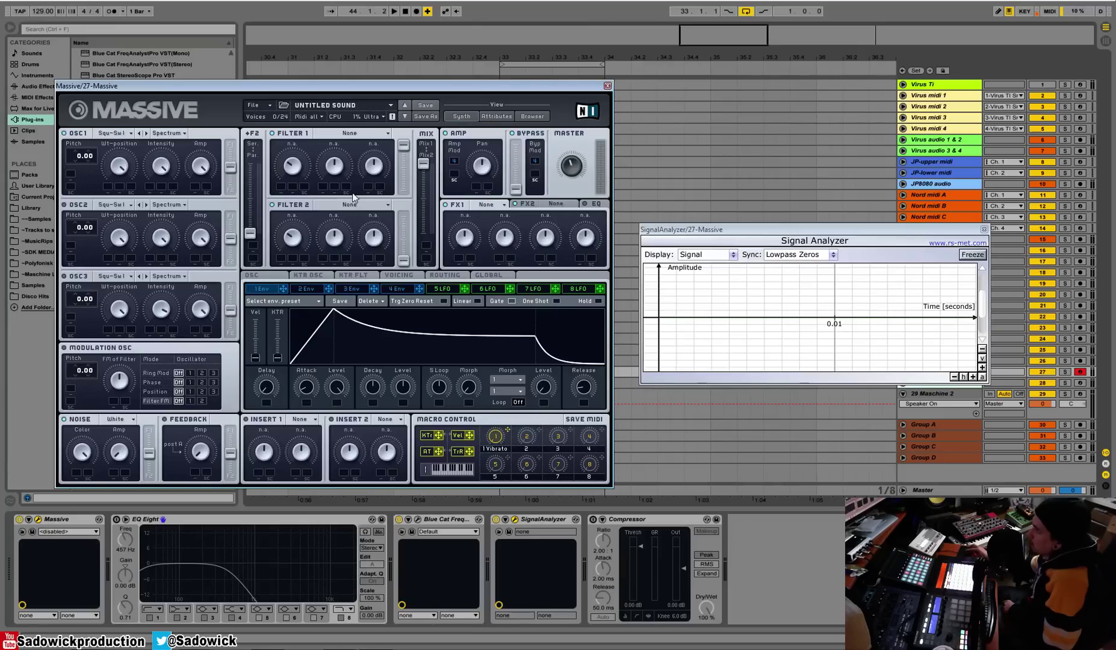
left_click(158, 372)
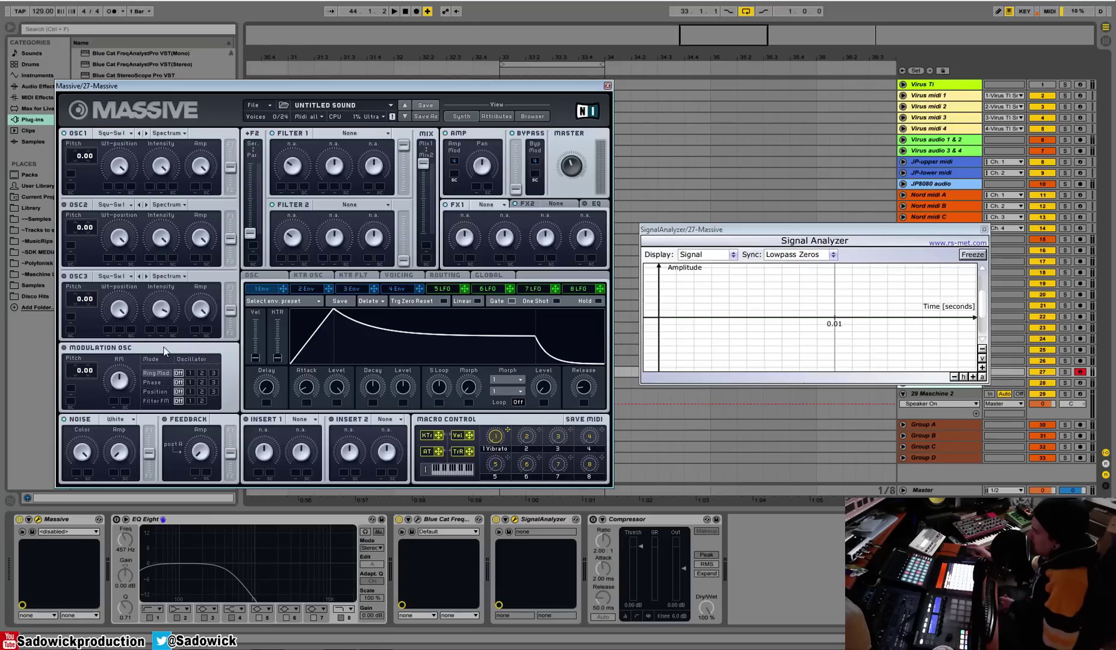
Step: Pick Sin-Square from the Basic column of OSC1's wavetable list
left_click(119, 133)
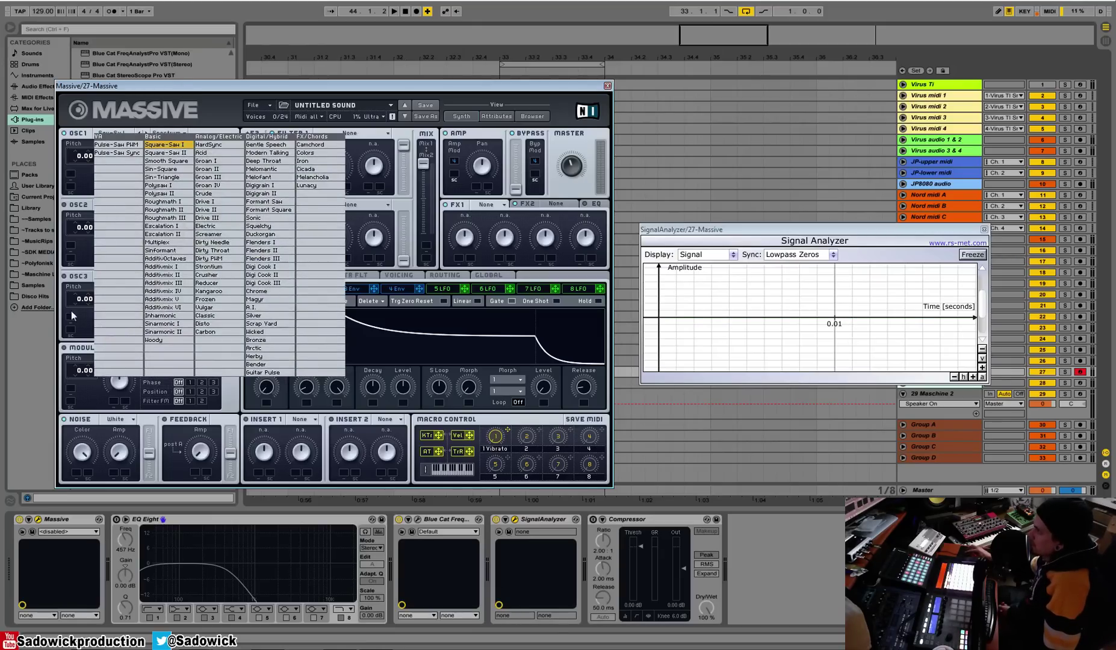
left_click(76, 389)
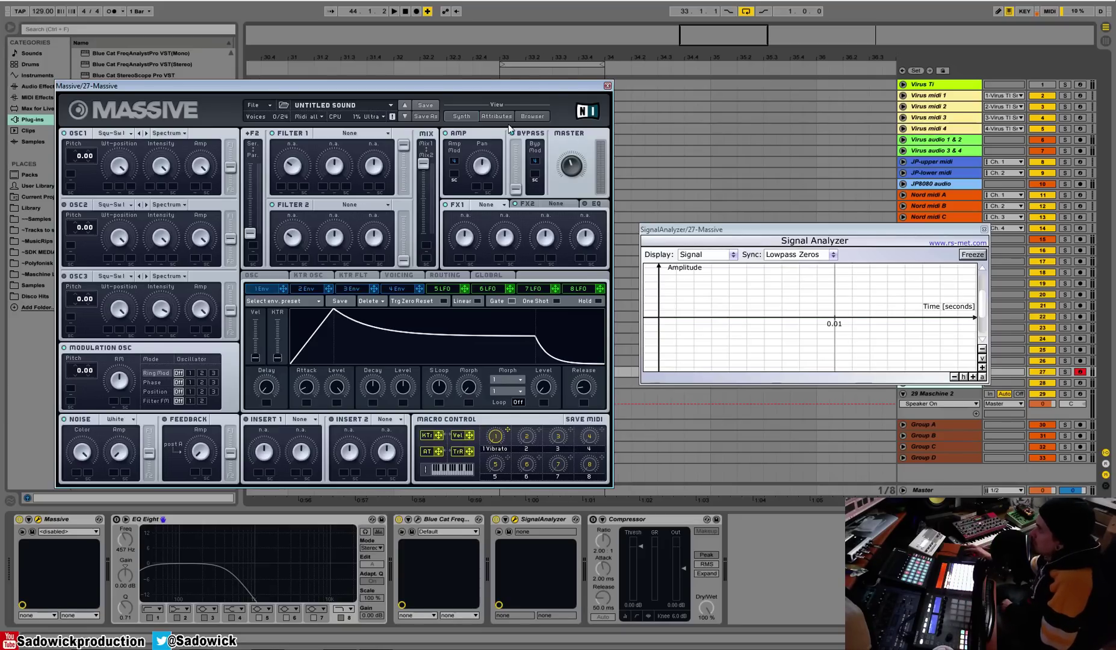
left_click(113, 133)
left_click(116, 123)
left_click(114, 134)
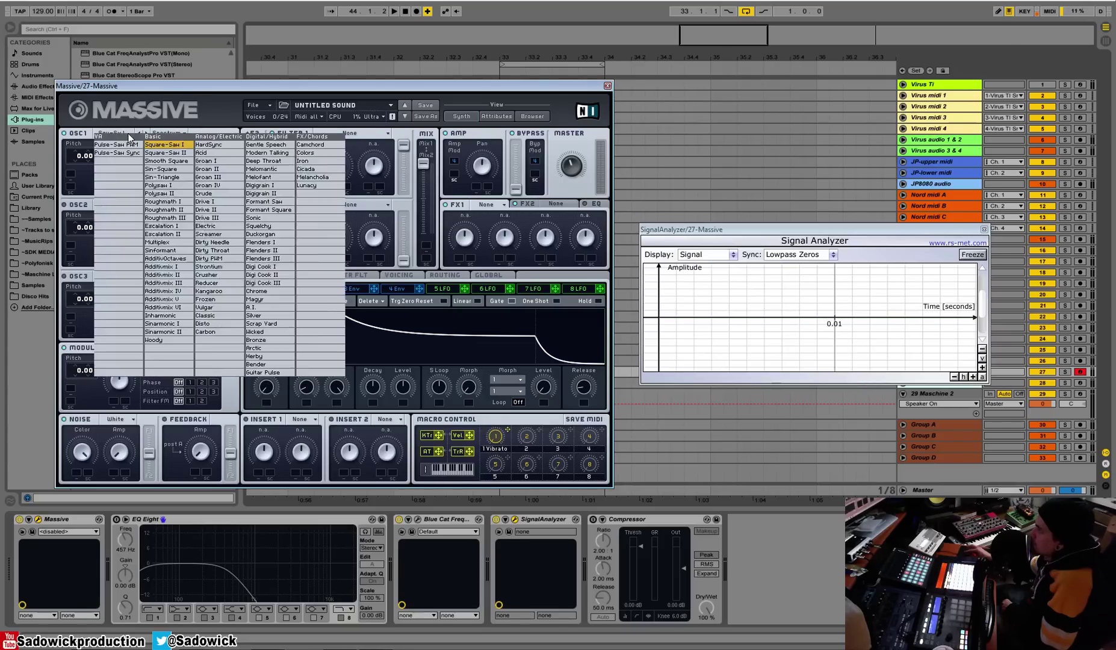
left_click(186, 170)
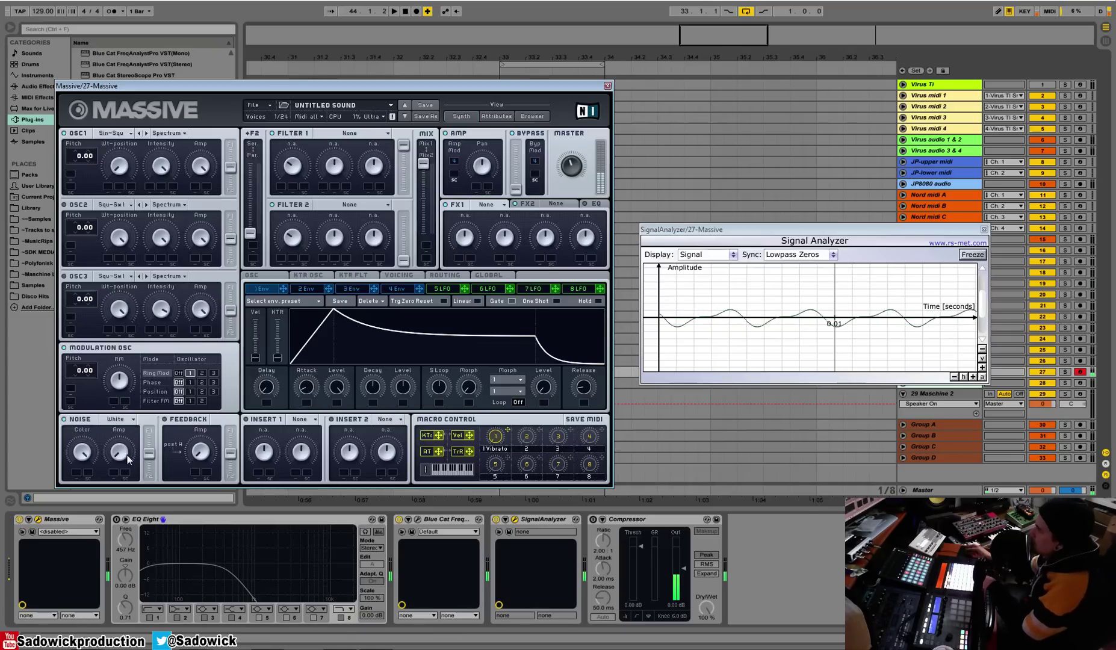
Step: Briefly try Math I on OSC1, then set the modulation oscillator to Phase and restore Sin-Square
left_click(981, 360)
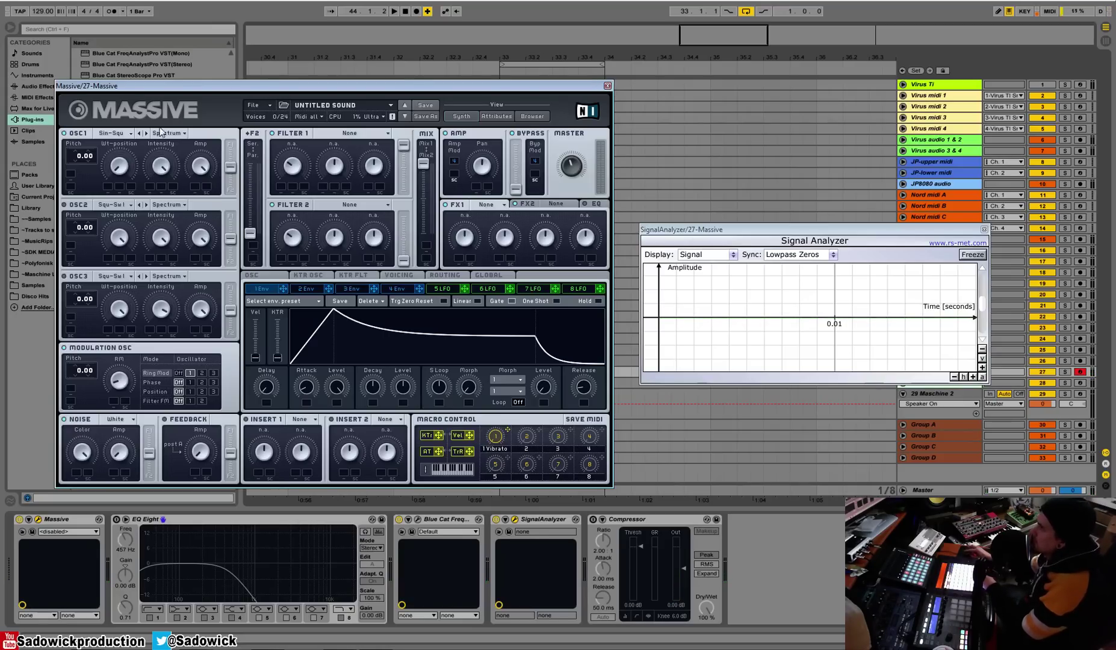
left_click(146, 133)
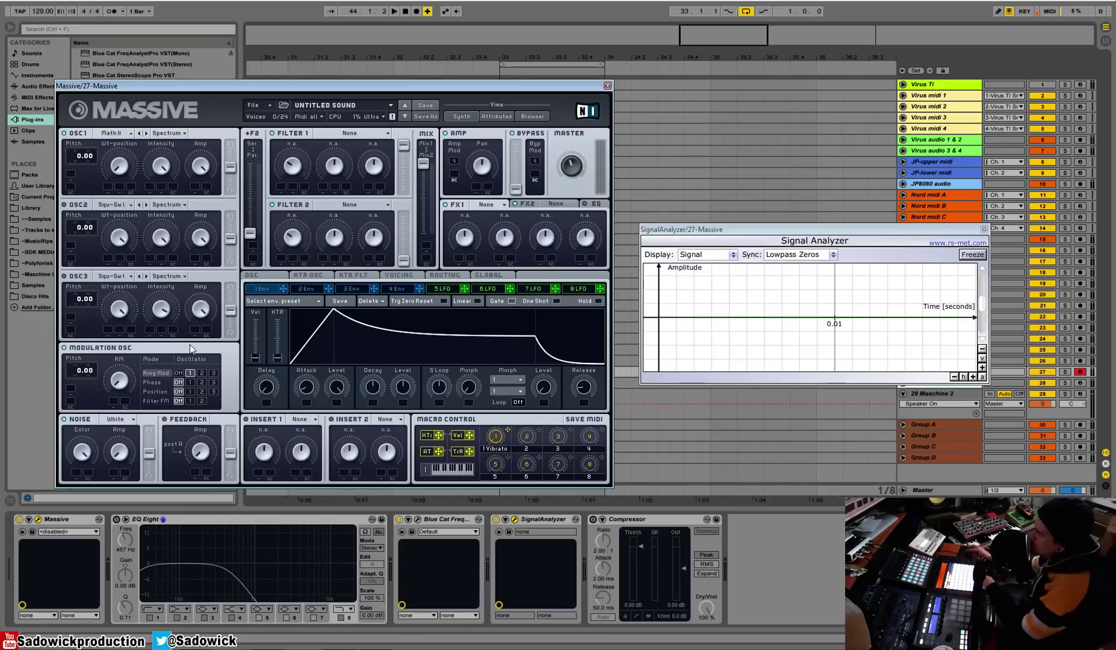
left_click(153, 383)
left_click(113, 134)
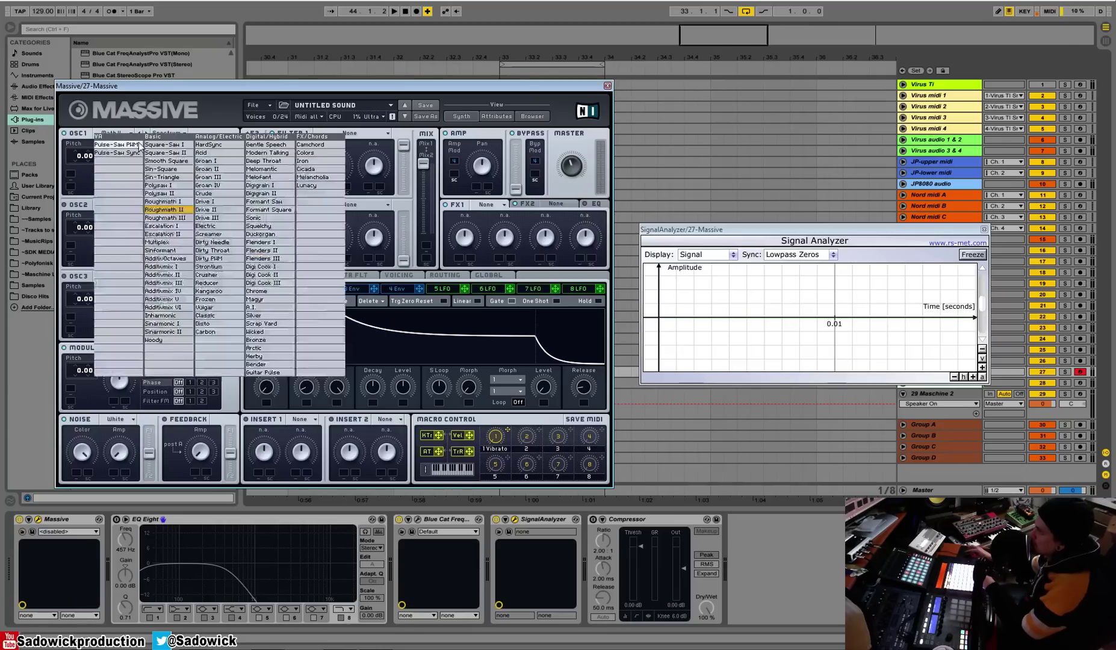
left_click(174, 171)
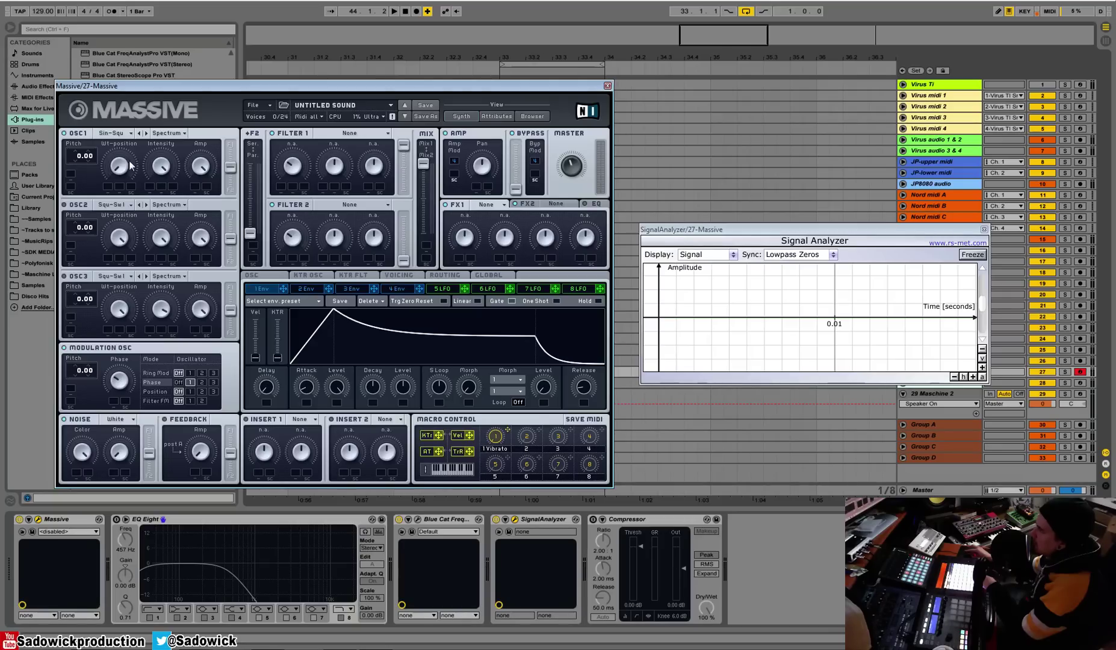
Step: Tune the modulation oscillator to 48.00, zoom the analyzer's time axis, and raise the Phase amount
mouse_move(117, 383)
left_mouse_down()
mouse_move(98, 473)
mouse_move(112, 356)
mouse_move(120, 391)
mouse_move(79, 386)
mouse_move(119, 382)
mouse_move(121, 363)
left_mouse_up()
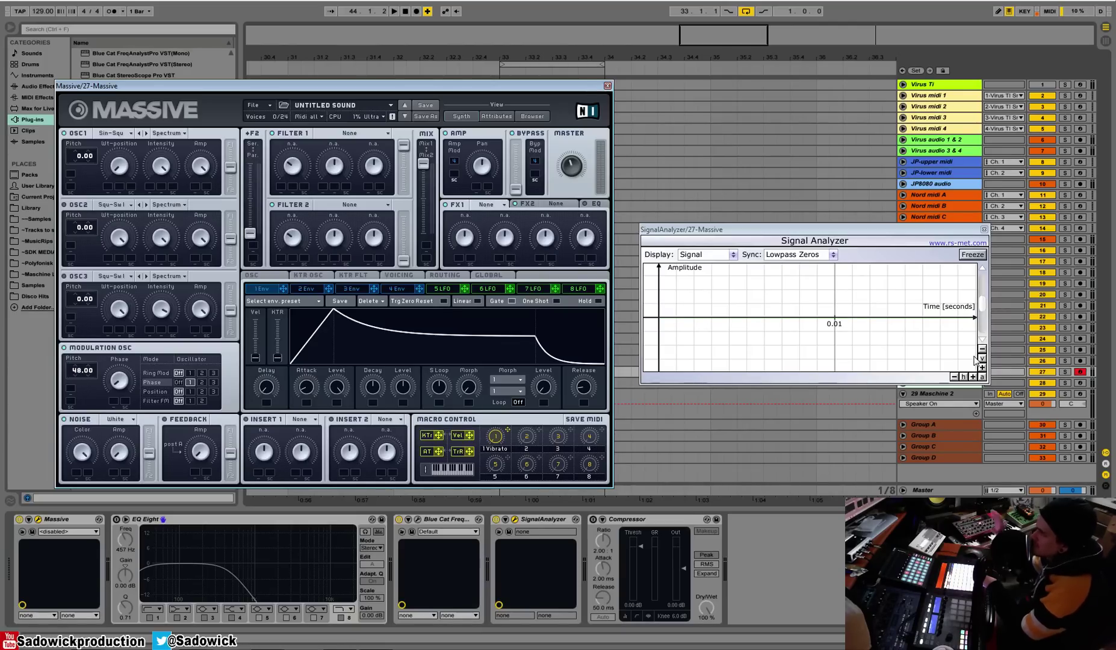
left_click(976, 378)
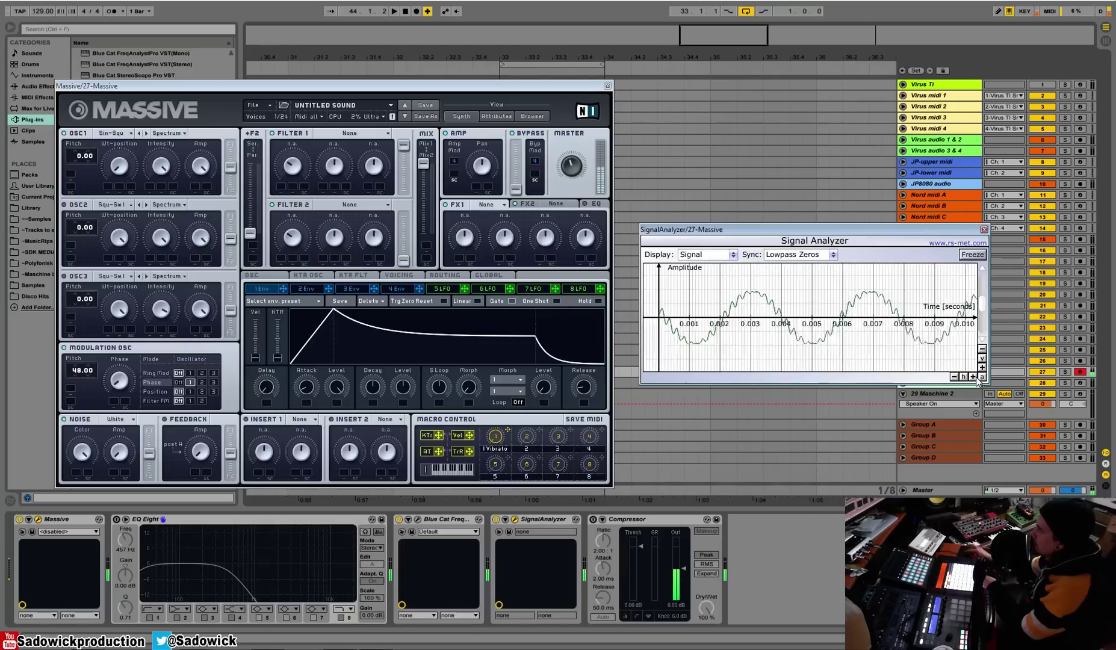
left_click(974, 377)
left_click(974, 377)
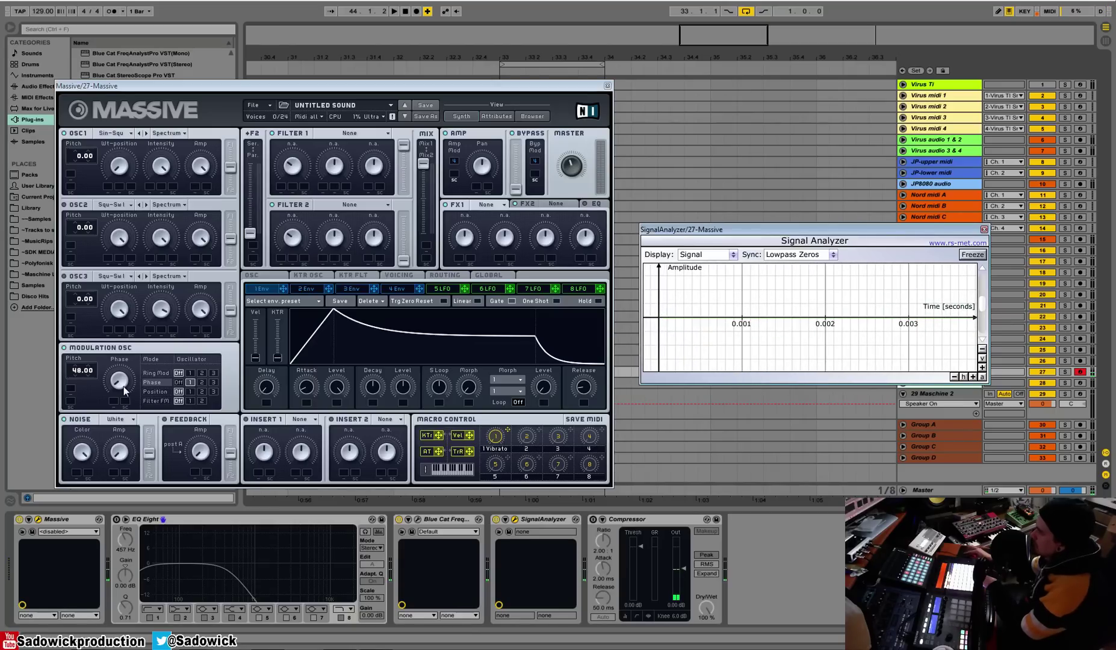
left_click_drag(122, 384, 120, 382)
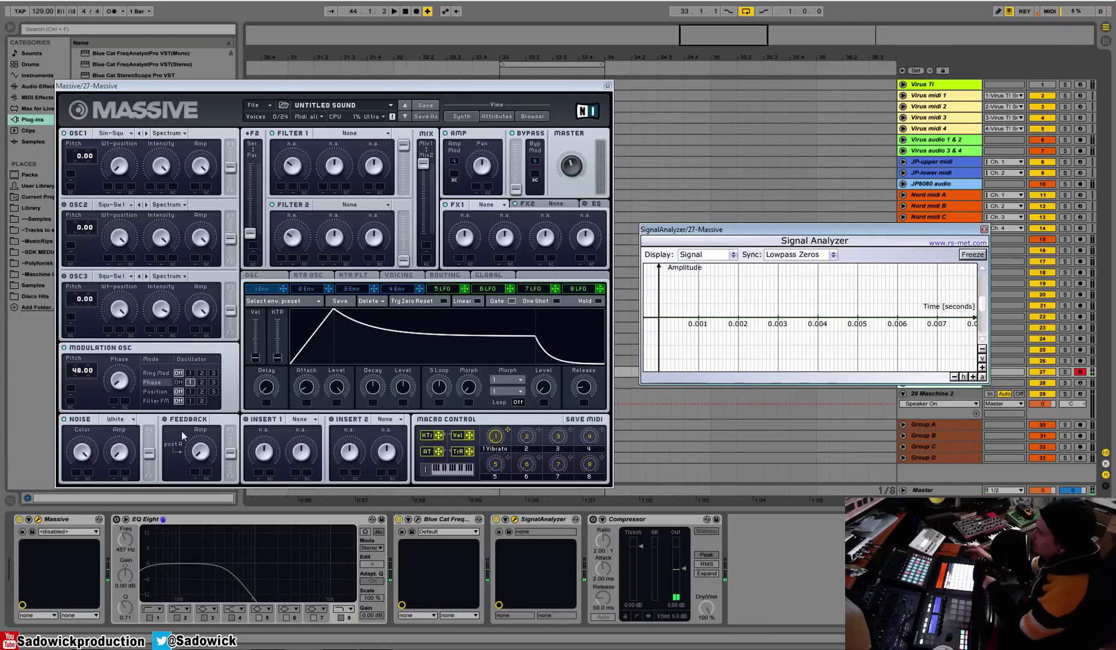
Step: Bring the modulation oscillator pitch down to 24.00
scroll(75, 370, "down", 2)
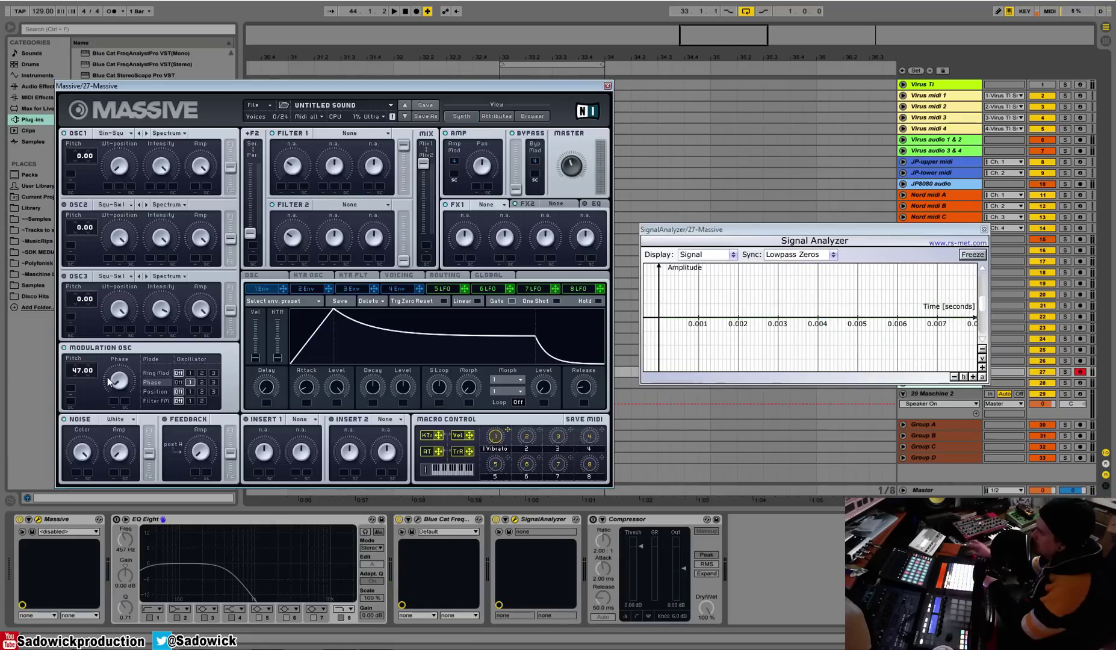
mouse_move(77, 371)
left_mouse_down()
mouse_move(84, 424)
mouse_move(79, 373)
left_mouse_up()
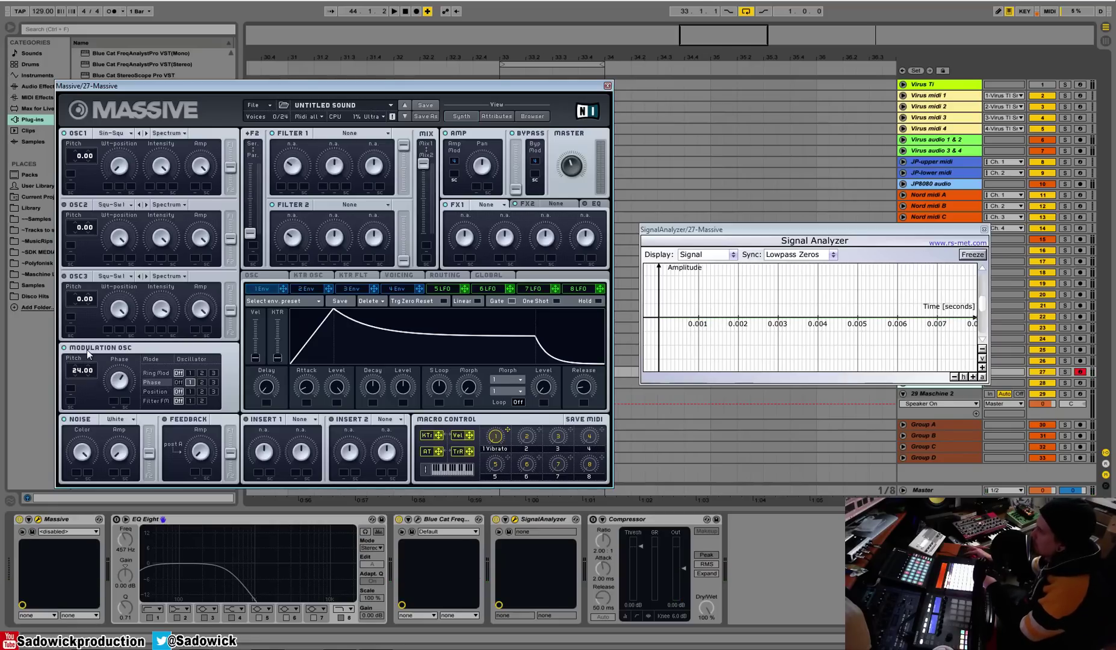
Step: Set modulation oscillator pitch to 14.00, assign envelope 1 to Phase, and adjust its decay and attack
left_click_drag(88, 355, 93, 346)
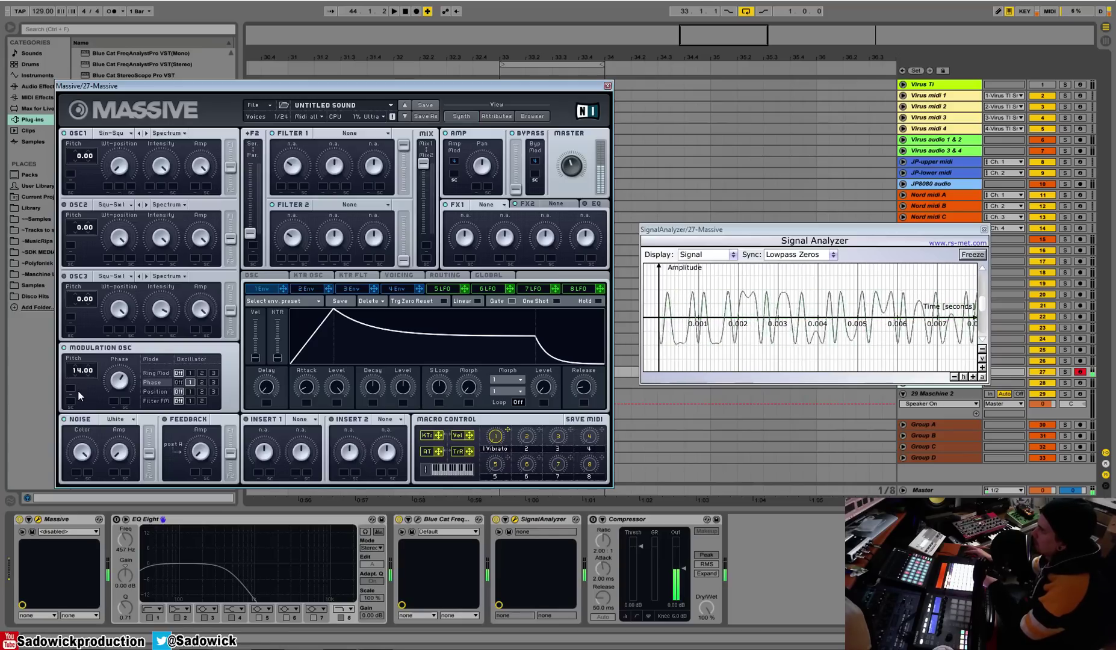
left_click_drag(283, 289, 114, 401)
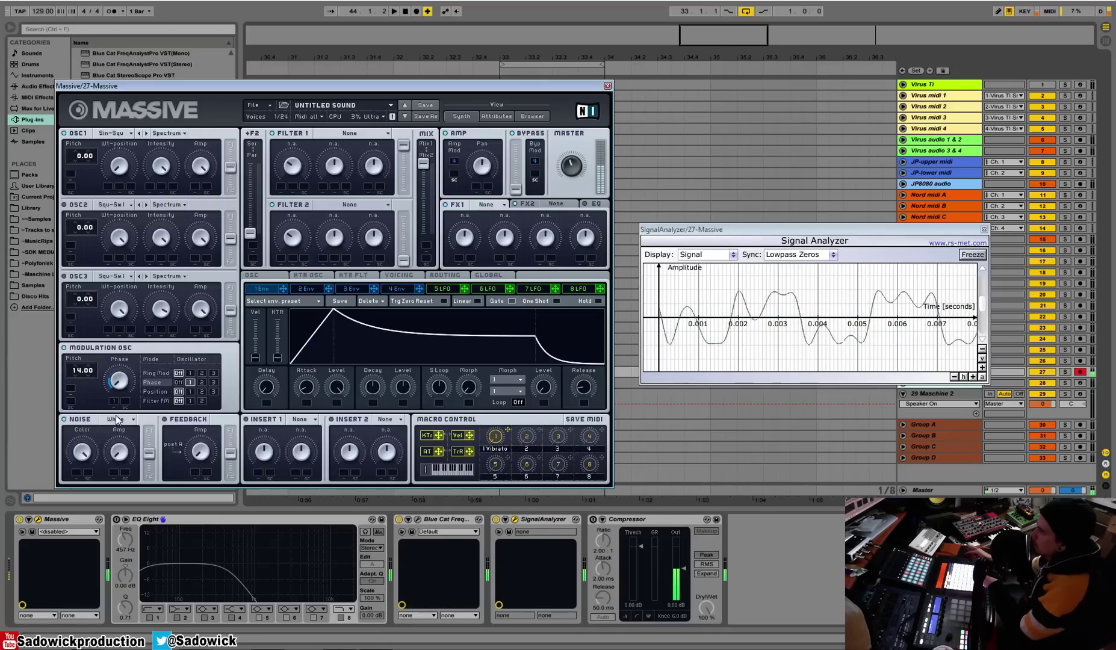
left_click_drag(372, 387, 383, 365)
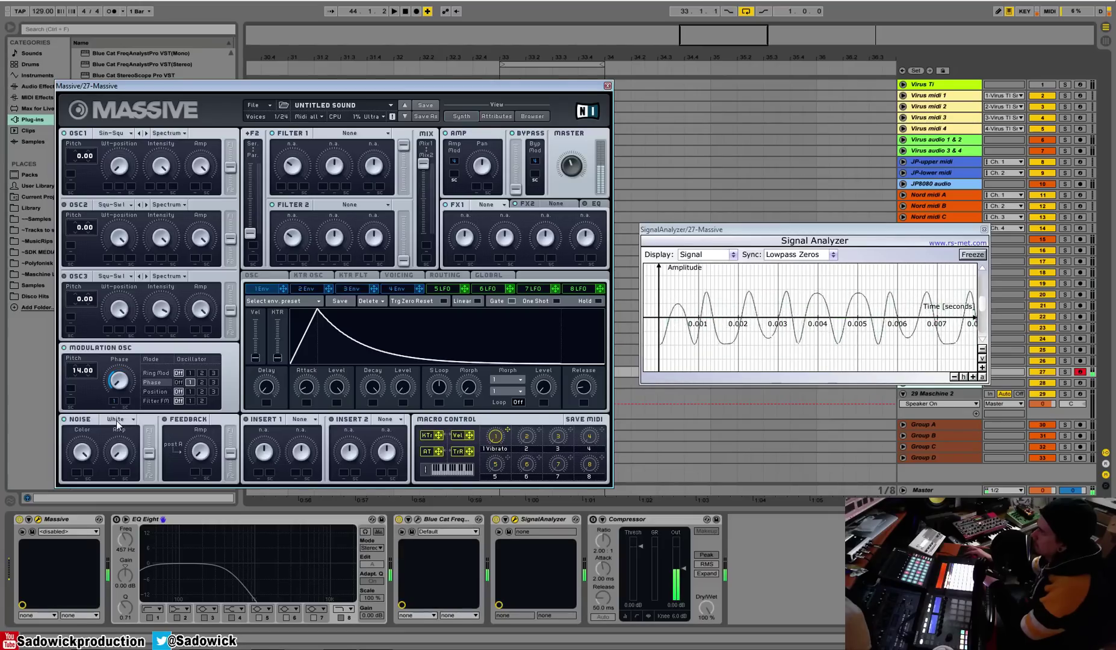
left_click_drag(306, 387, 335, 330)
left_click_drag(312, 395, 326, 389)
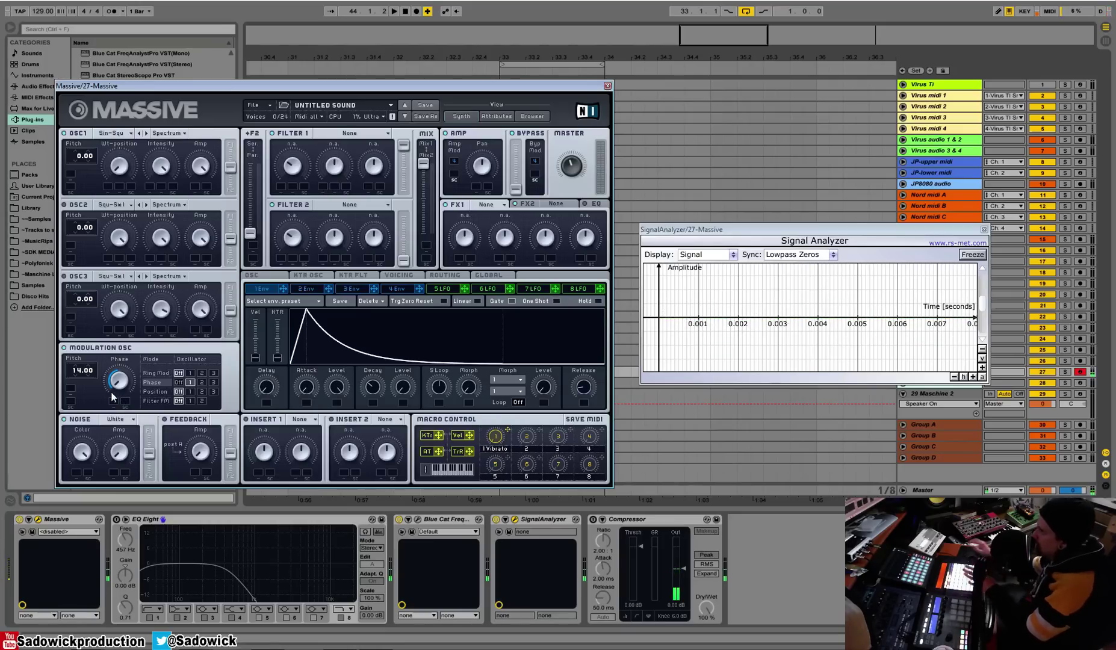
Step: Start a new default sound and load the Kangaroo wavetable on OSC1
left_click(253, 104)
left_click(261, 106)
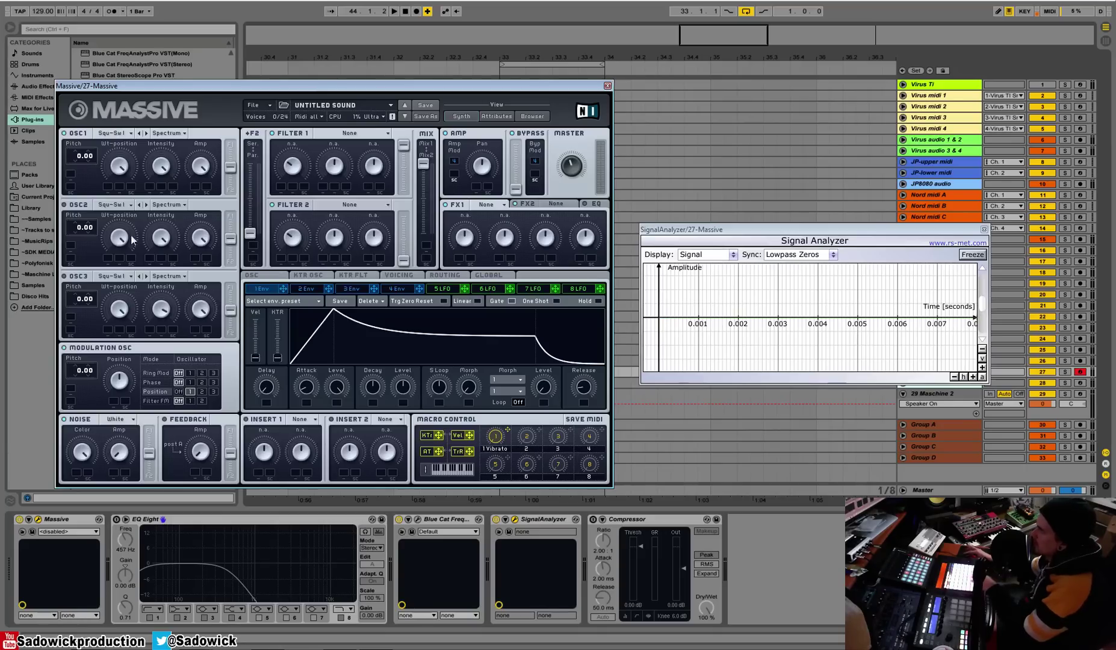
left_click(112, 133)
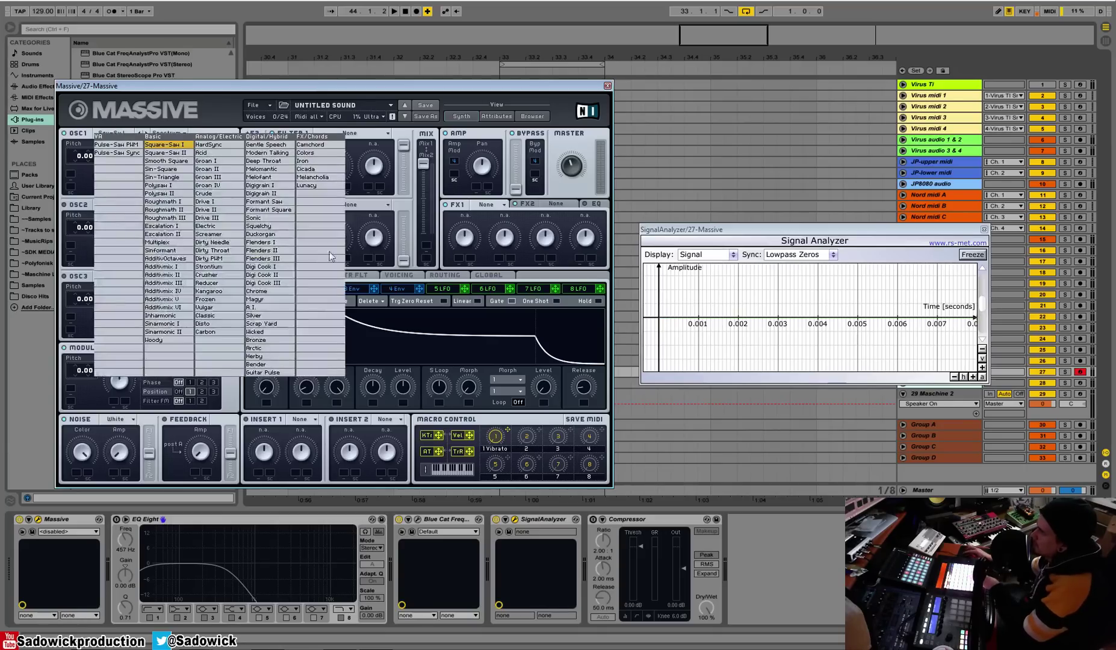
left_click(225, 292)
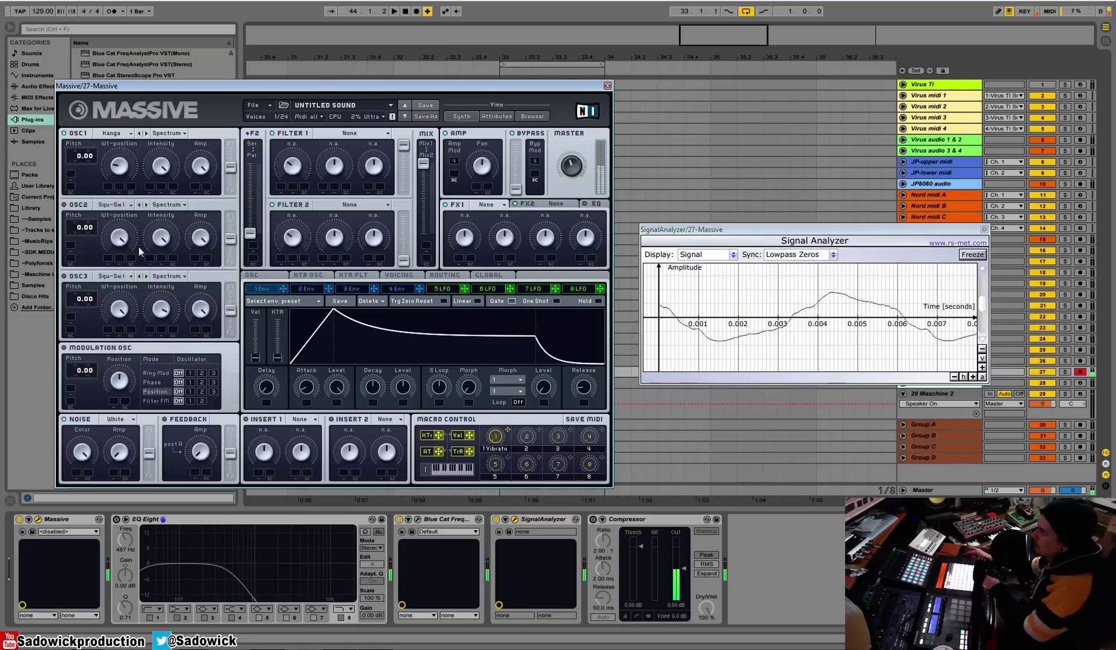
Step: Step OSC1's wavetable through Frozen and Disto to Carbon
left_click(120, 133)
left_click(122, 135)
left_click(147, 137)
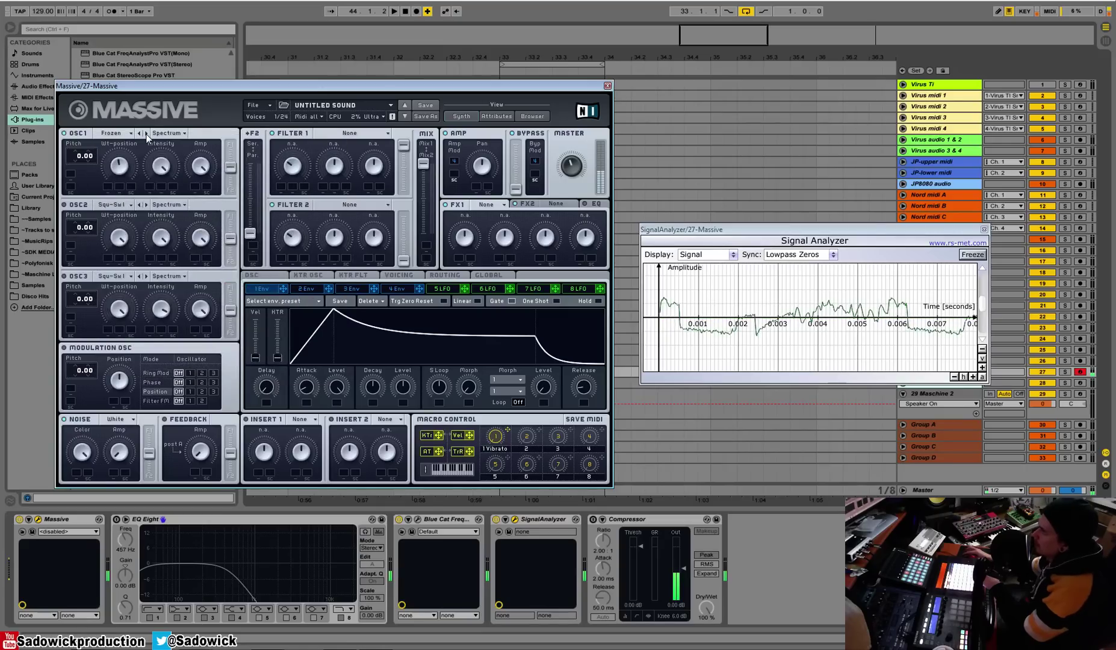
left_click(147, 138)
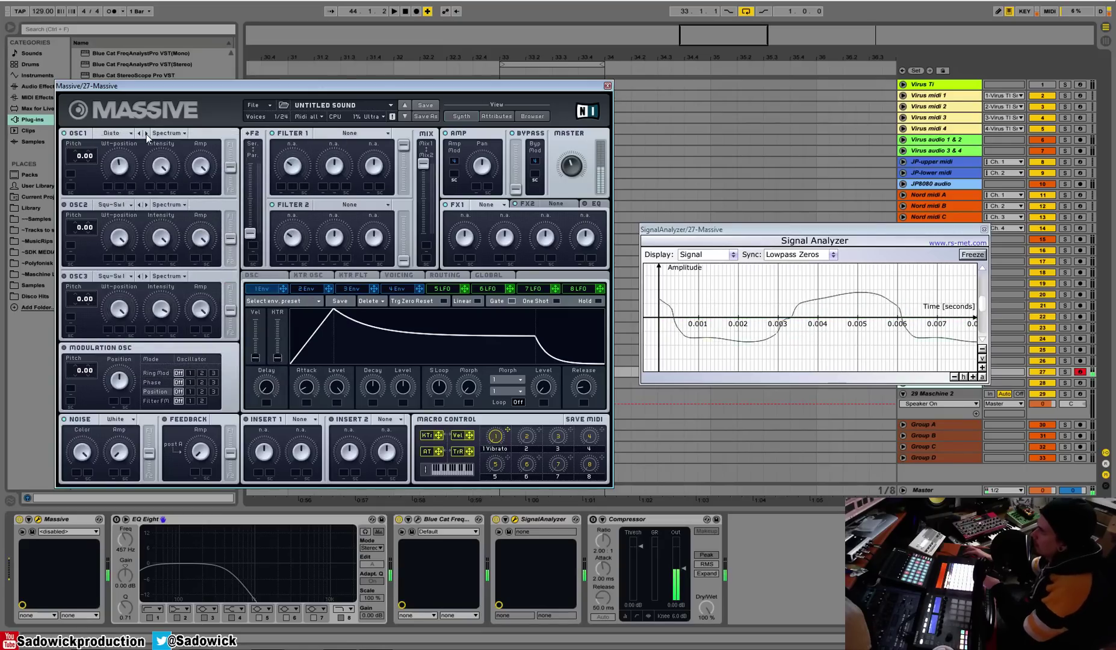
left_click(147, 138)
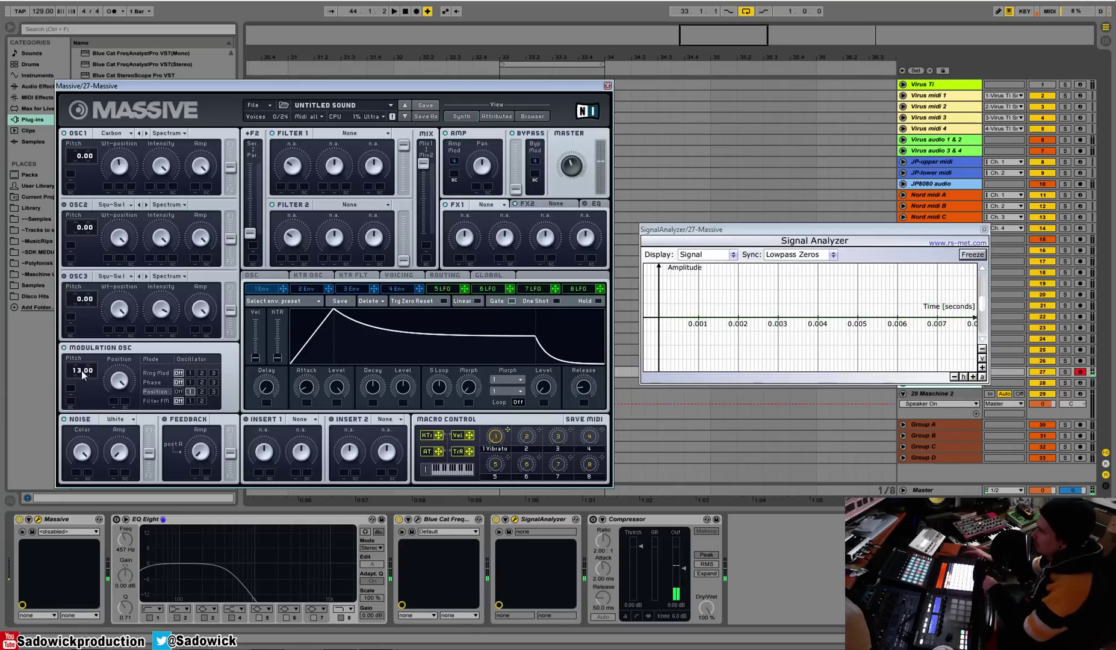
Step: Sweep the modulation oscillator pitch down past 4 to -64, settling at -7.00
left_click_drag(81, 371, 81, 456)
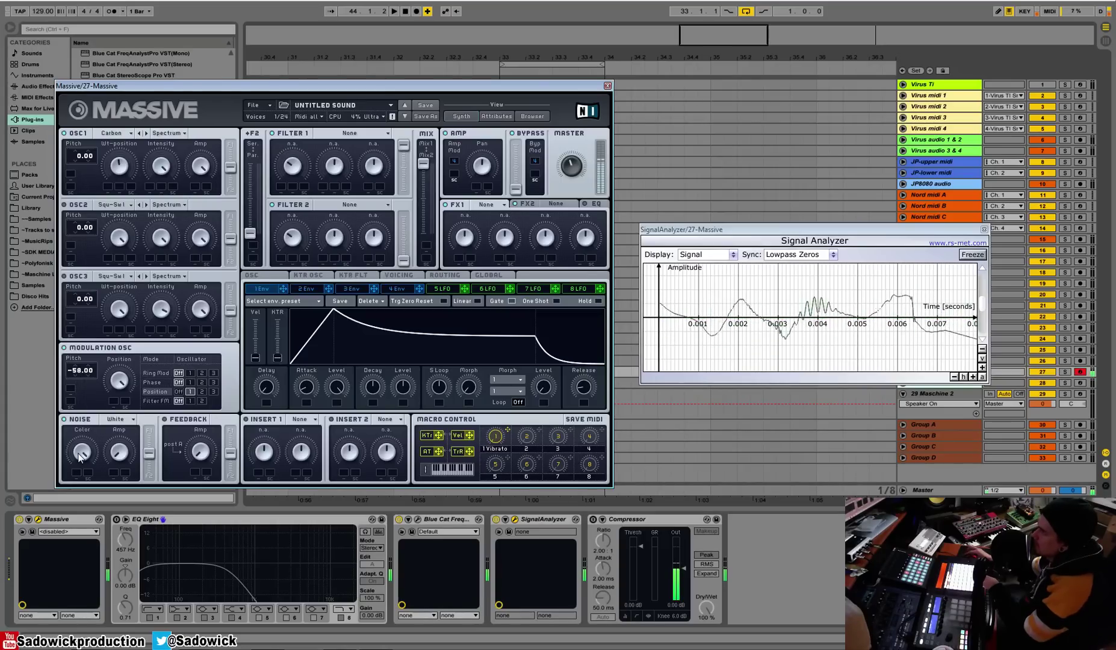
left_click_drag(79, 393, 86, 522)
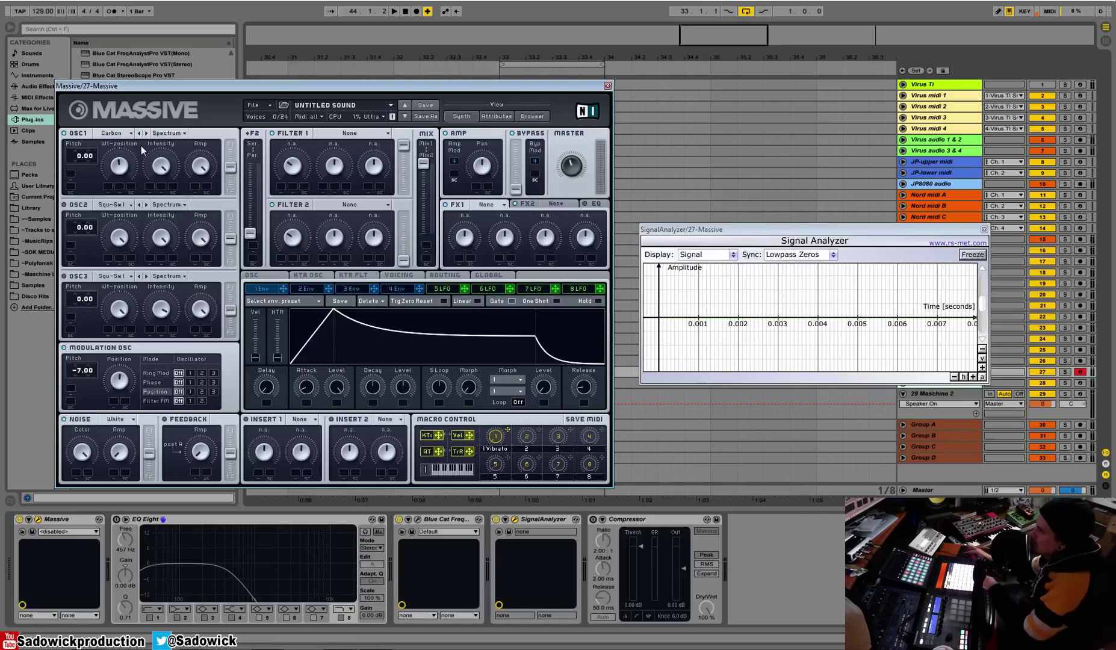
Step: Load Smooth Square on OSC1, make Filter 1 a Daft filter, and route the modulation oscillator to Filter FM 1
left_click(114, 133)
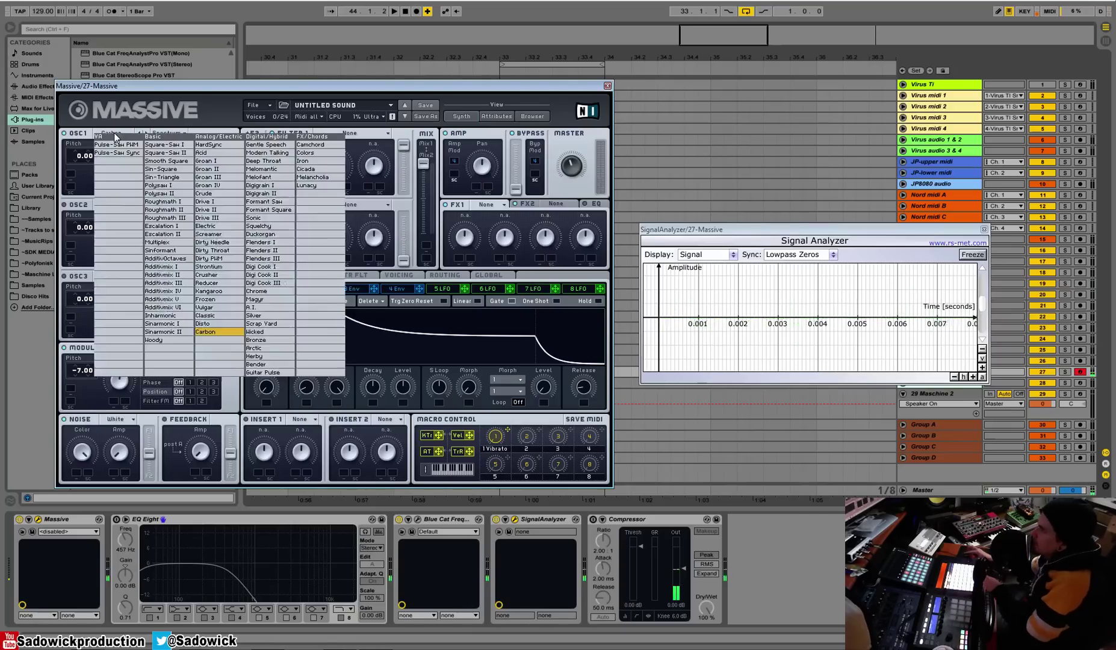
left_click(175, 161)
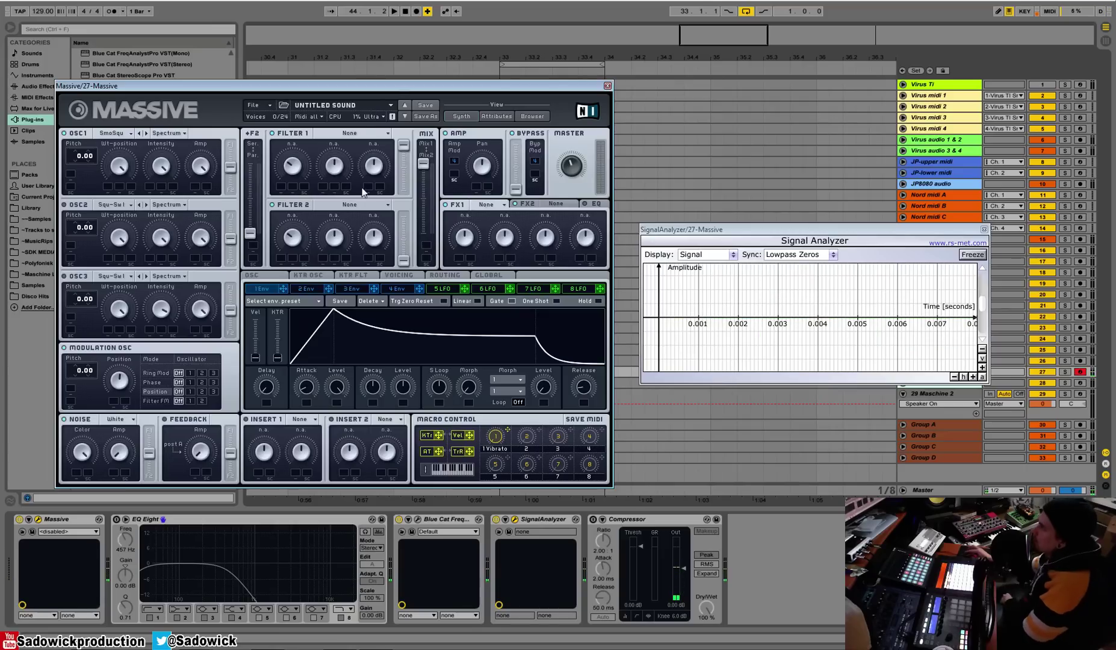
left_click(353, 133)
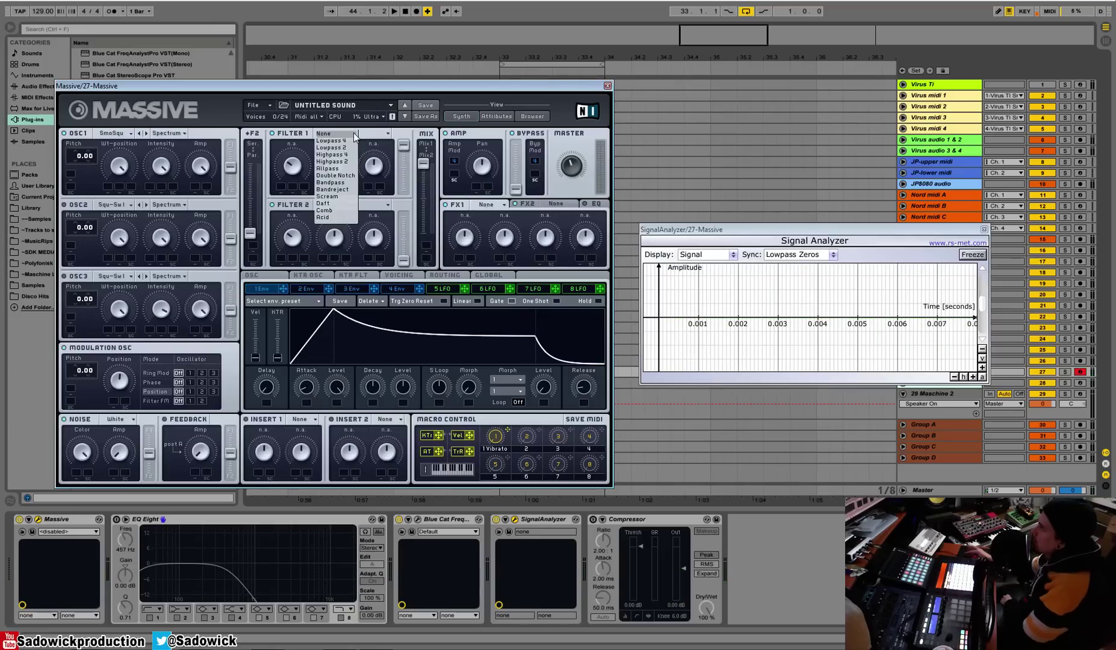
left_click(344, 204)
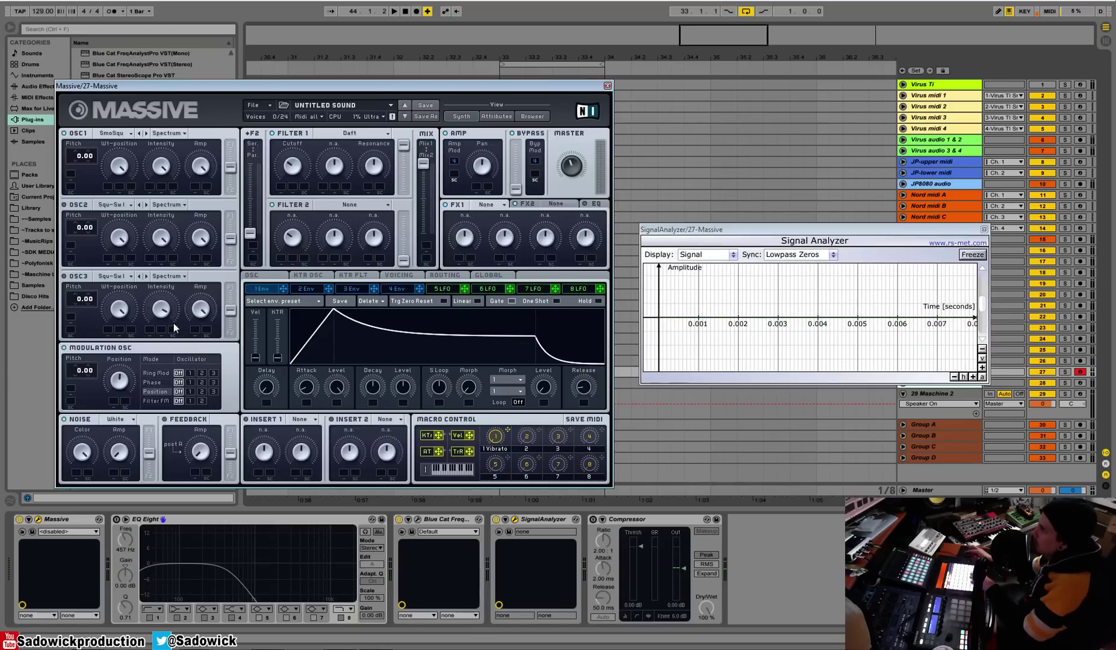
left_click(189, 401)
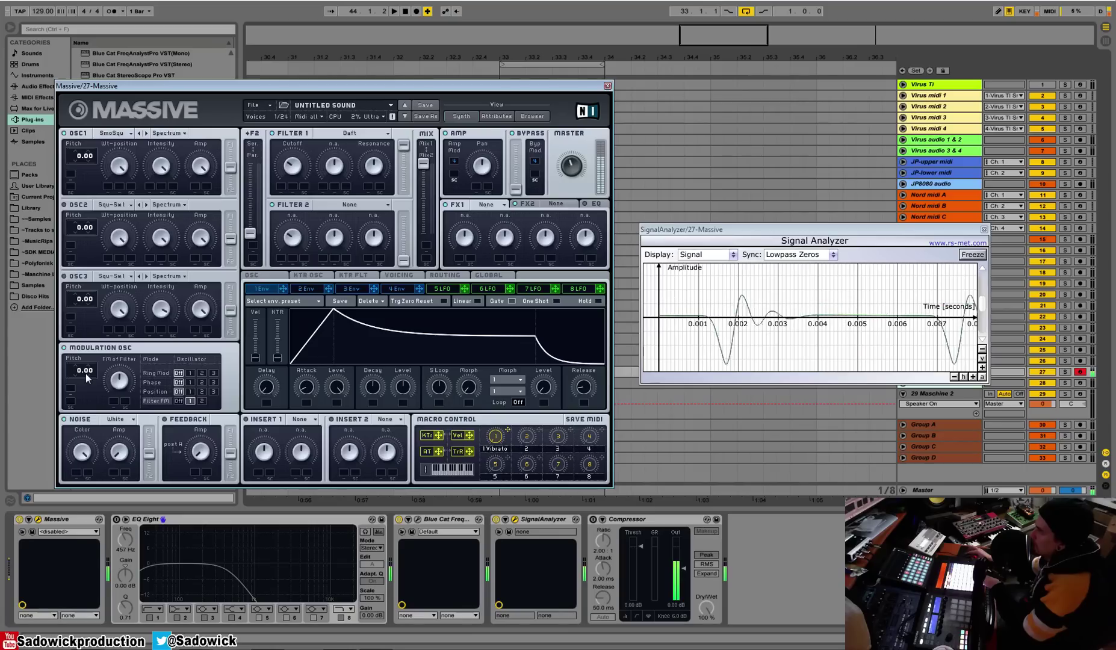
Step: Set the modulation oscillator pitch around 14–15 and adjust the Daft filter's cutoff
left_click_drag(86, 374, 80, 347)
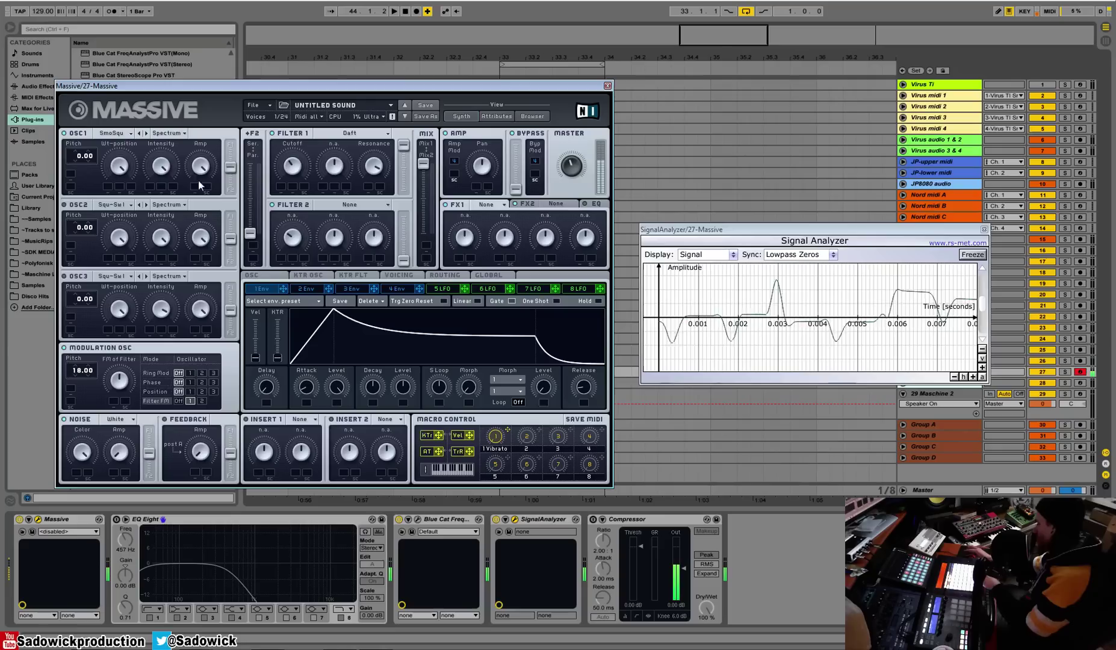
left_click_drag(80, 374, 80, 376)
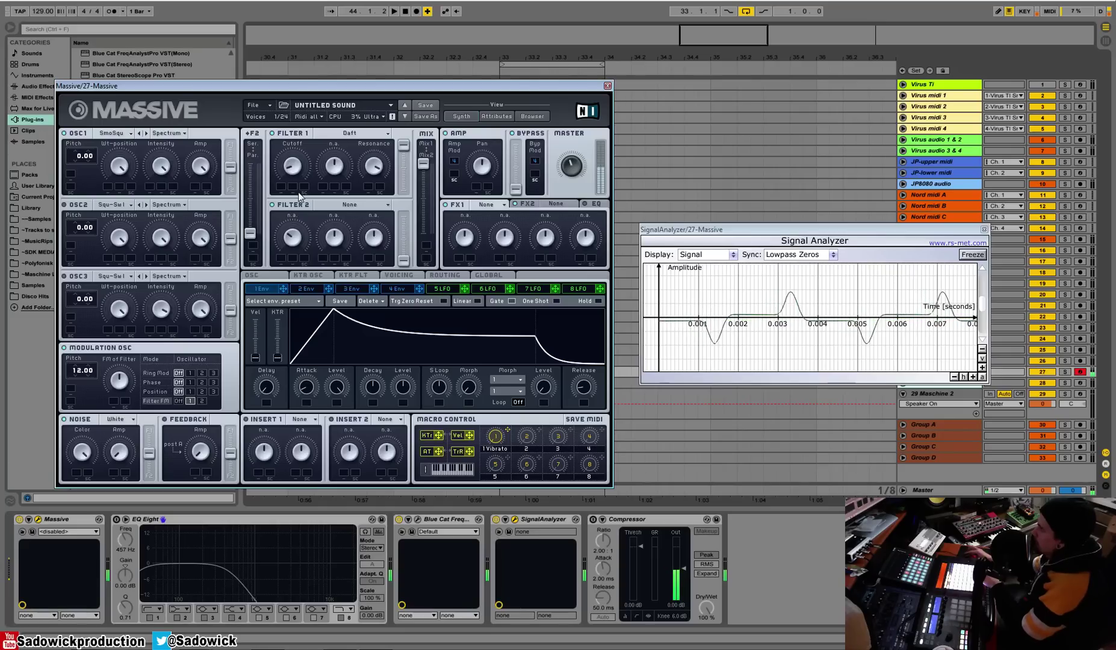
left_click_drag(295, 165, 304, 129)
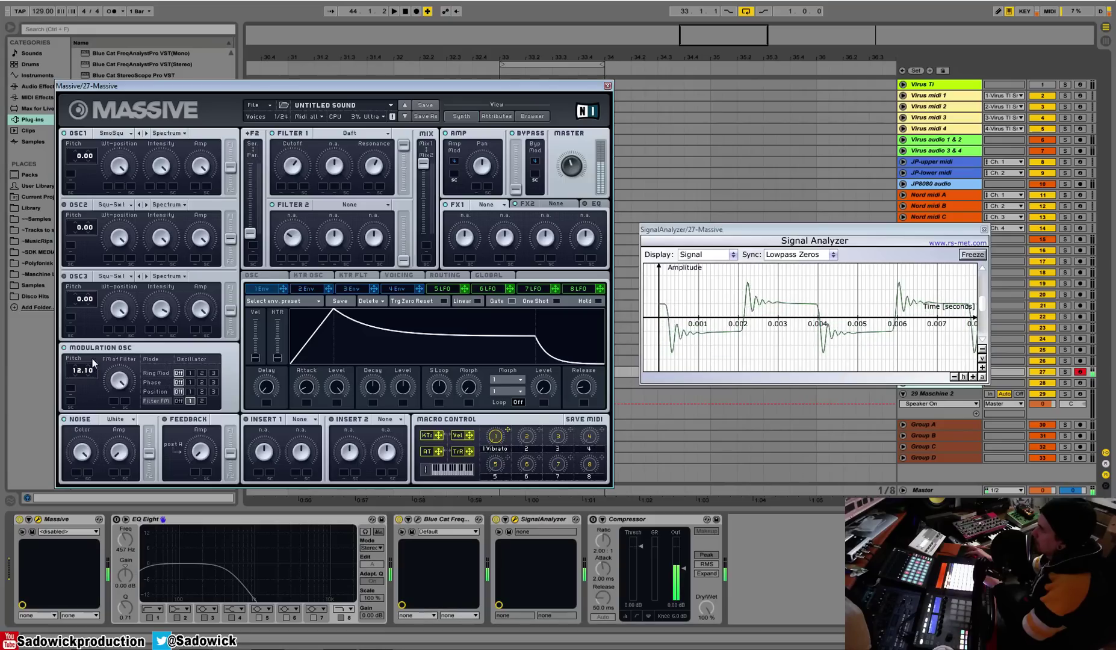
Step: Raise the modulation oscillator pitch in stages from about 15 up to 20.79
left_click_drag(91, 351, 94, 280)
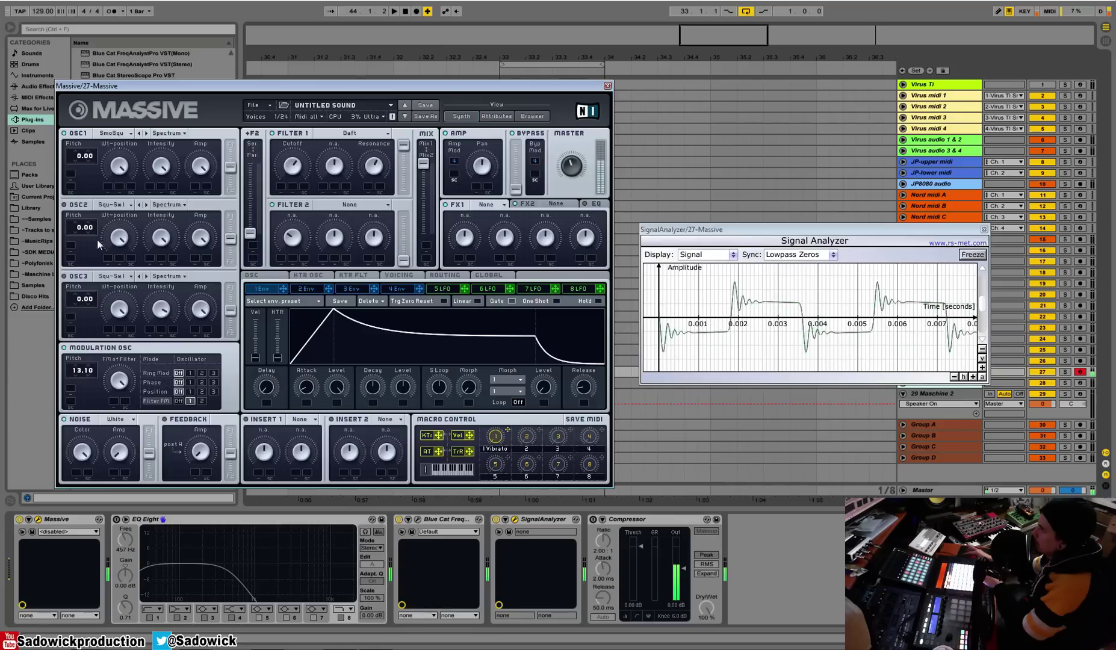
left_click_drag(99, 205, 100, 30)
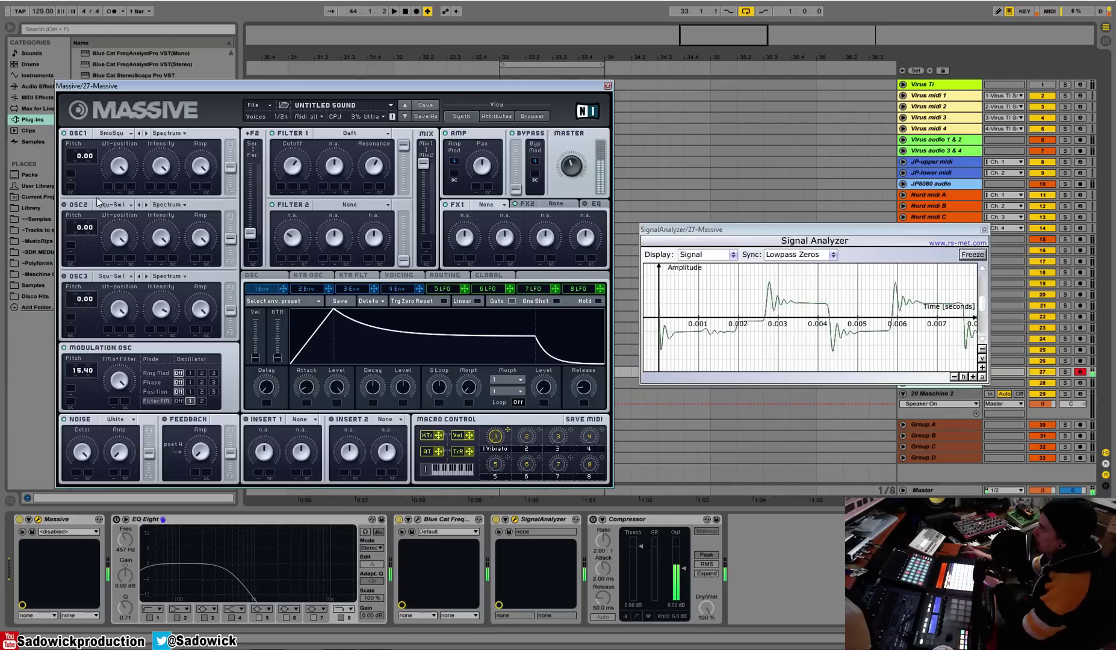
left_click_drag(91, 352, 99, 206)
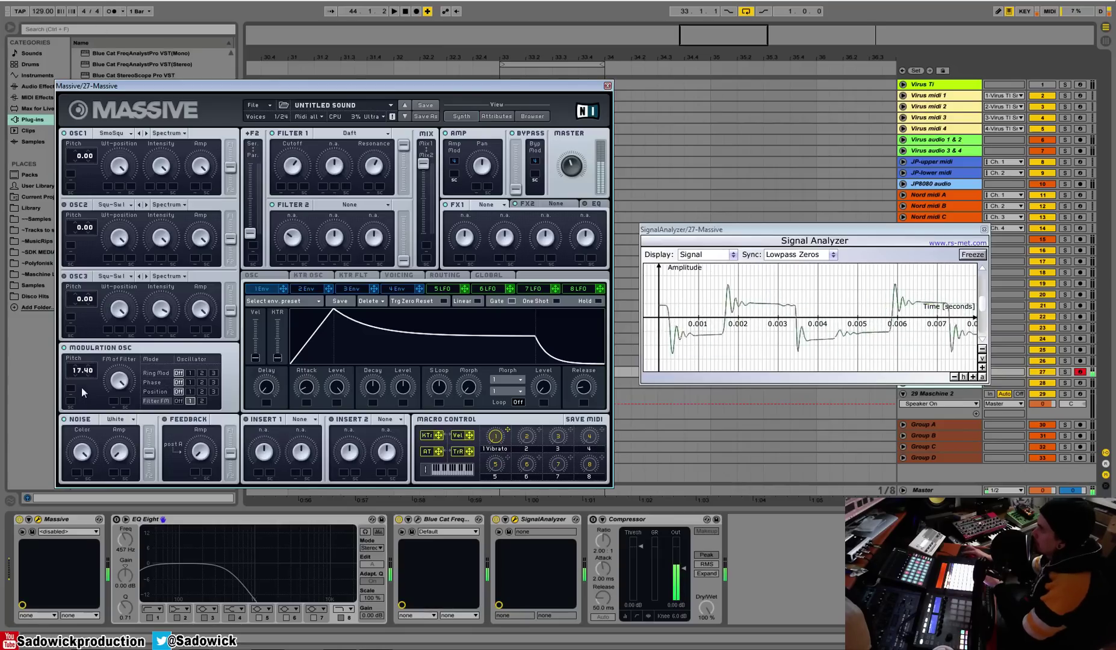
left_click_drag(91, 371, 83, 158)
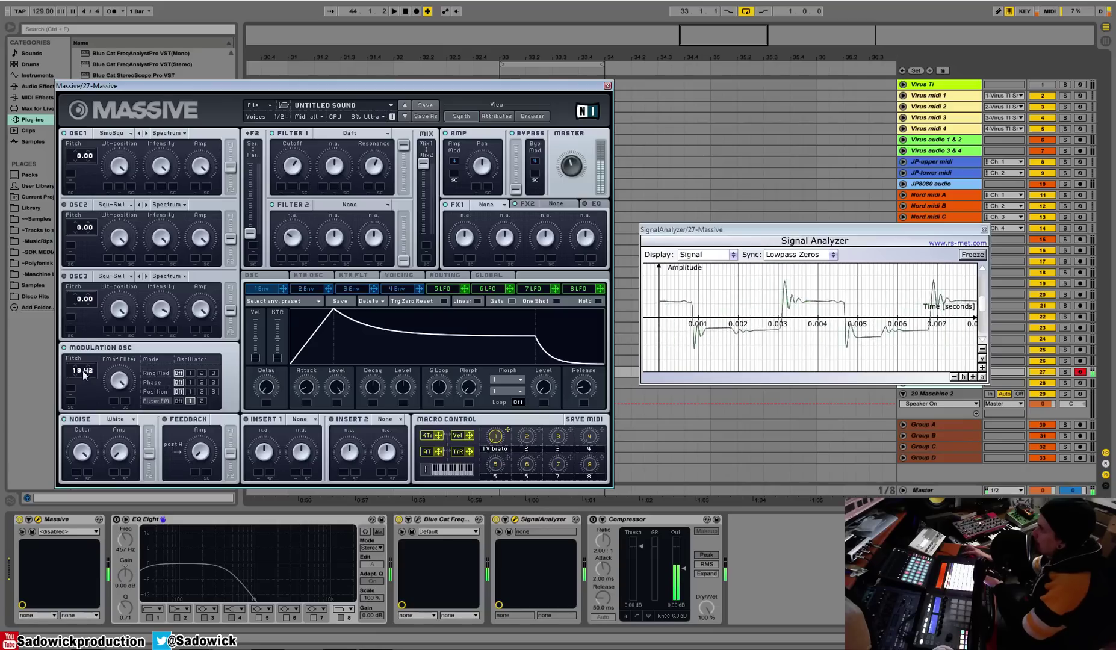
left_click_drag(85, 367, 78, 231)
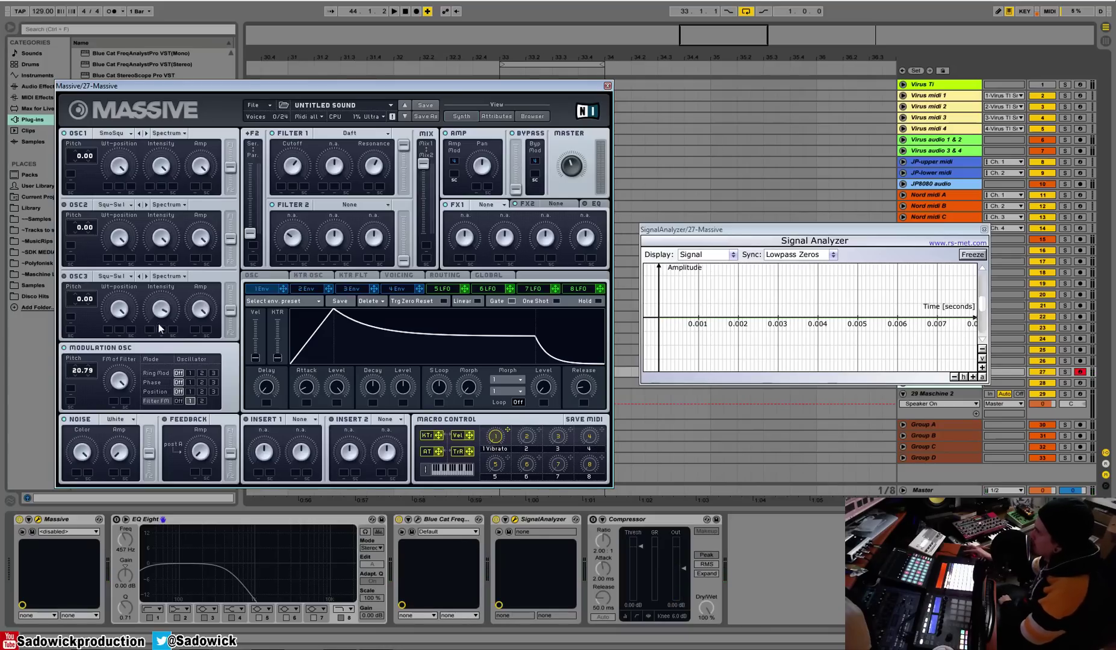
Step: Turn Filter FM off, reset the modulation oscillator pitch to 0.00, and switch it to Ring Mod 1
left_click(179, 401)
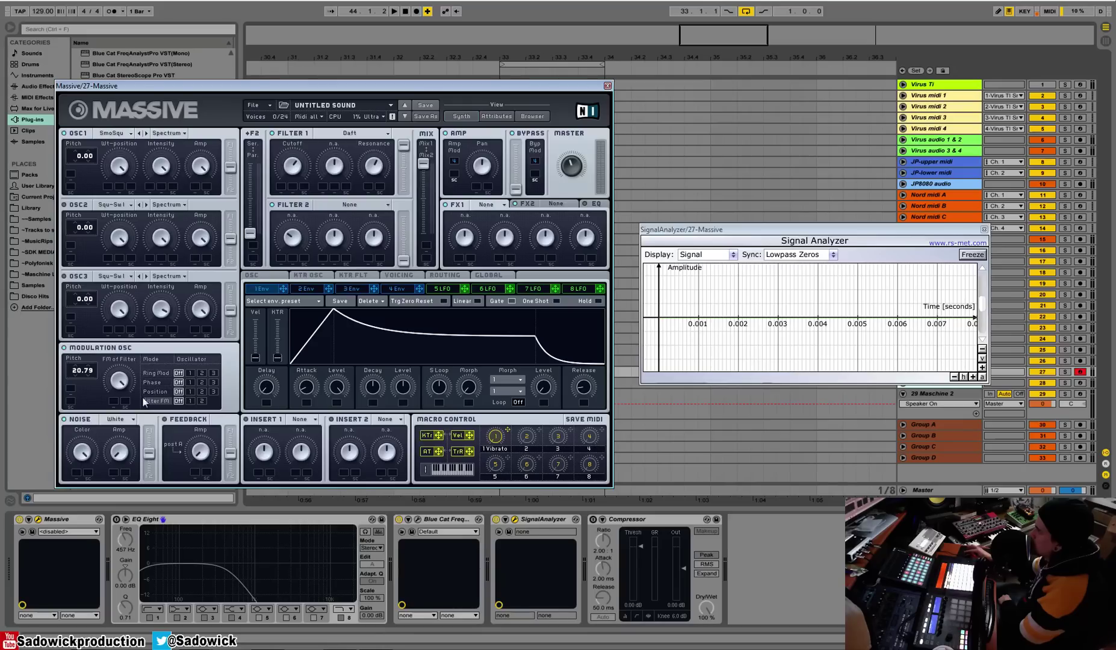
left_click(159, 374)
left_click(156, 401)
double_click(78, 373)
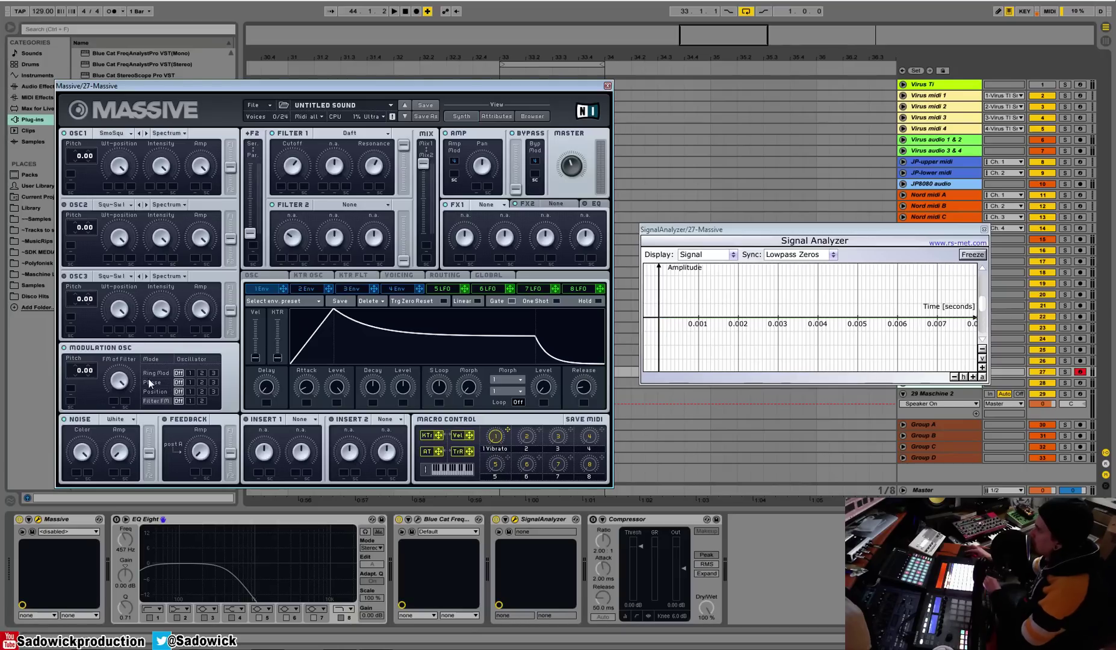
left_click(193, 374)
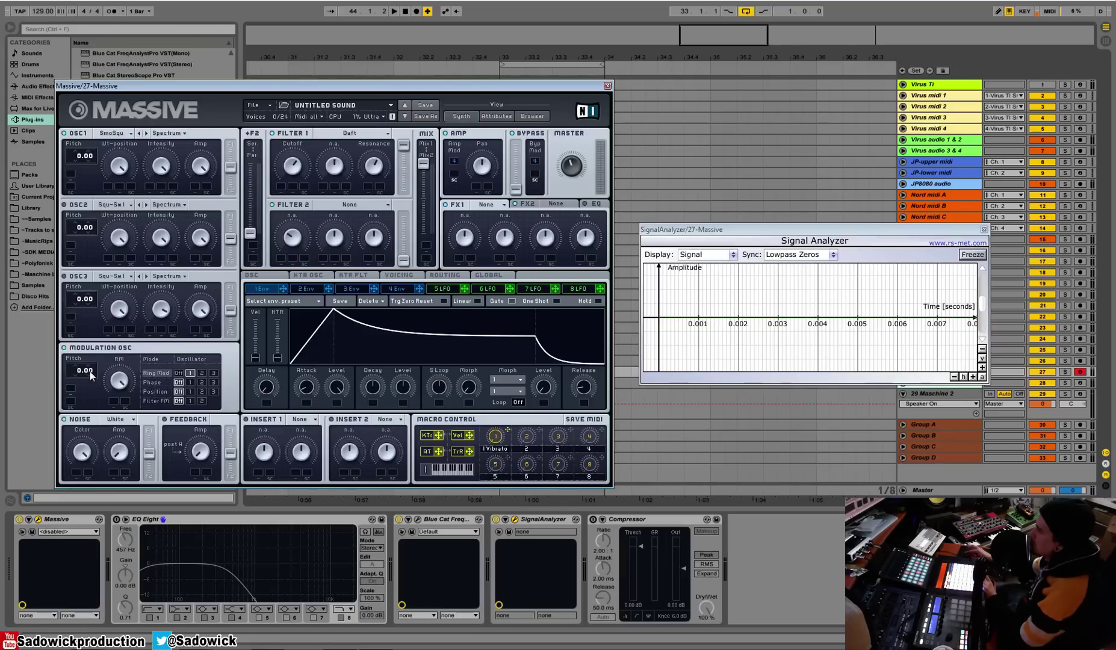
Step: Sweep the ring-modulating oscillator's pitch through values like 11 and 27, settling on -64
left_click_drag(93, 372, 94, 355)
left_click_drag(90, 369, 81, 374)
left_click_drag(75, 371, 98, 425)
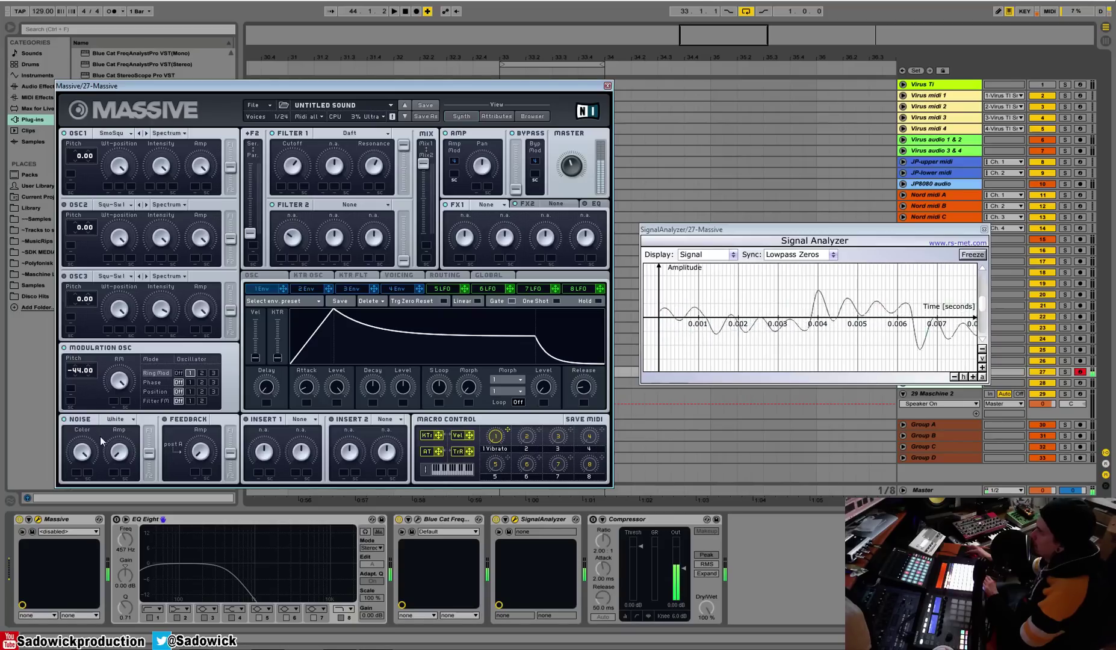